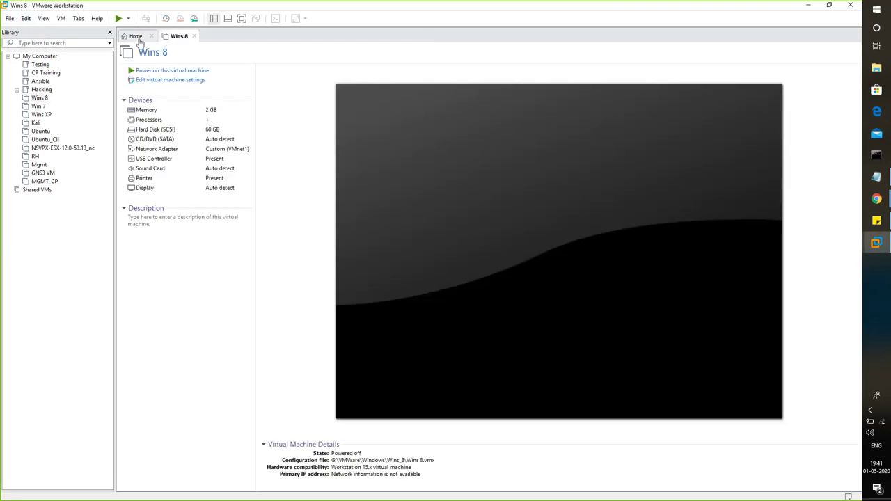
- Start a new virtual machine with the Custom (advanced) configuration and Workstation 15.x hardware compatibility
{"action": "left_click", "coordinate": [134, 37]}
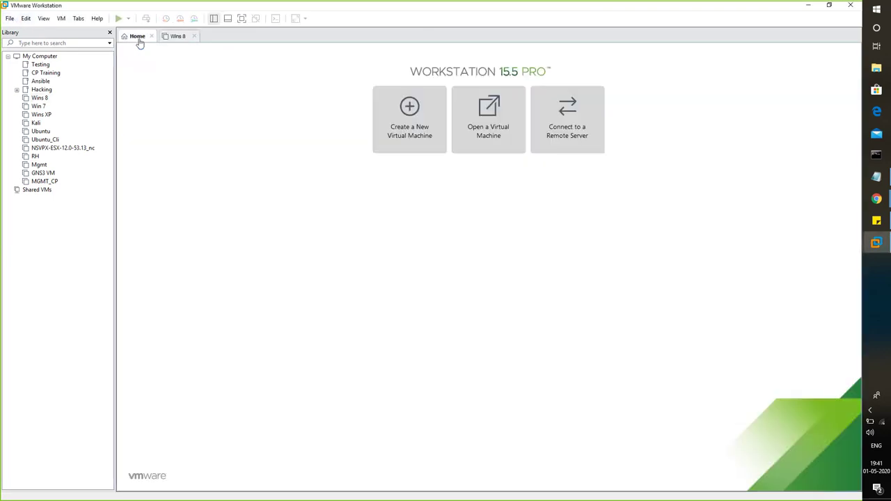
{"action": "left_click", "coordinate": [414, 121]}
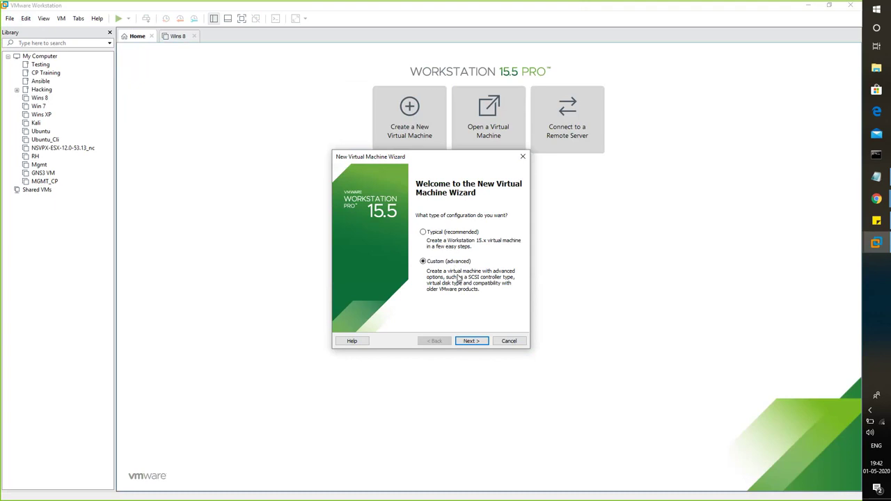
{"action": "left_click", "coordinate": [481, 344]}
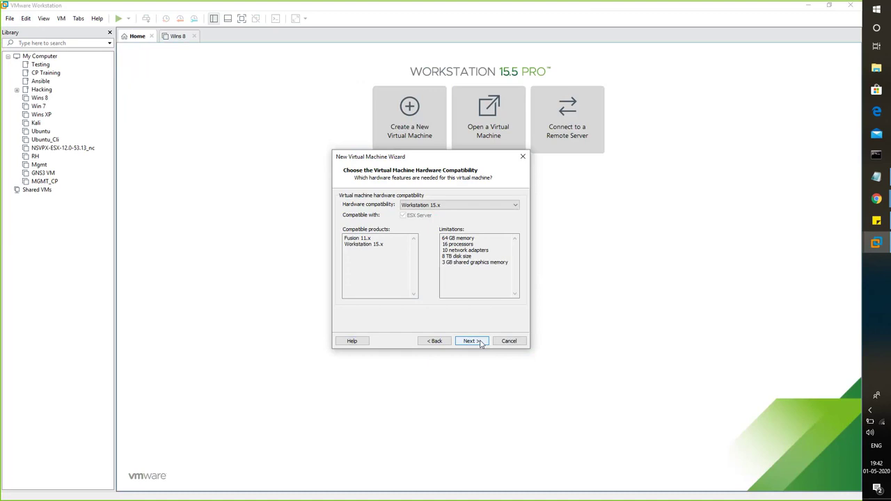
{"action": "left_click", "coordinate": [515, 206]}
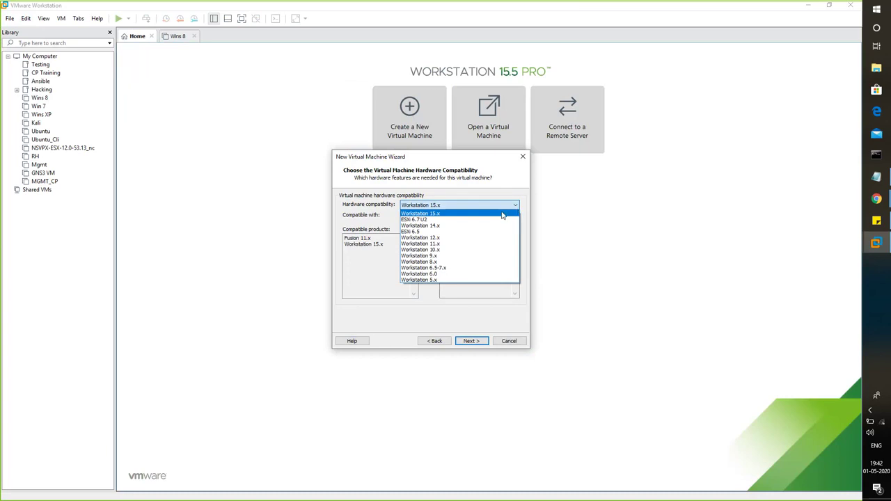
{"action": "left_click", "coordinate": [502, 214]}
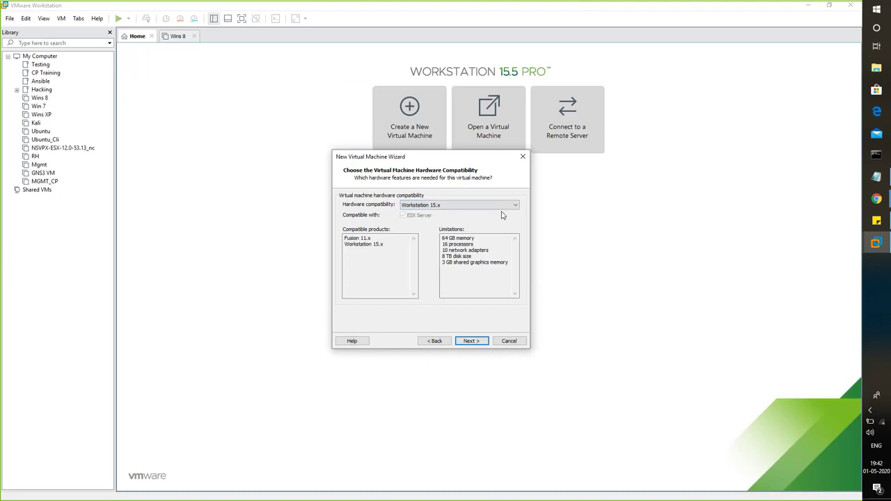
{"action": "left_click", "coordinate": [476, 341]}
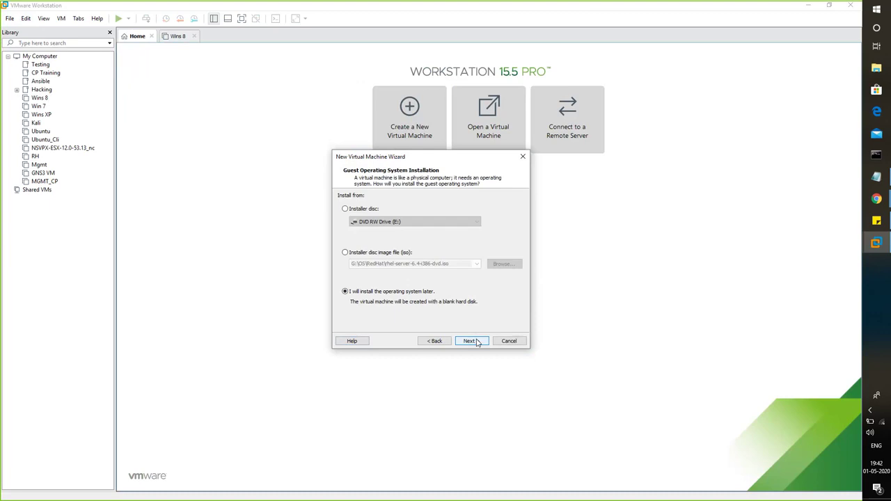
- Use the Check_Point_R80.10_T479_Gaia image from the Downloads folder as the installer disc image
{"action": "left_click", "coordinate": [345, 253]}
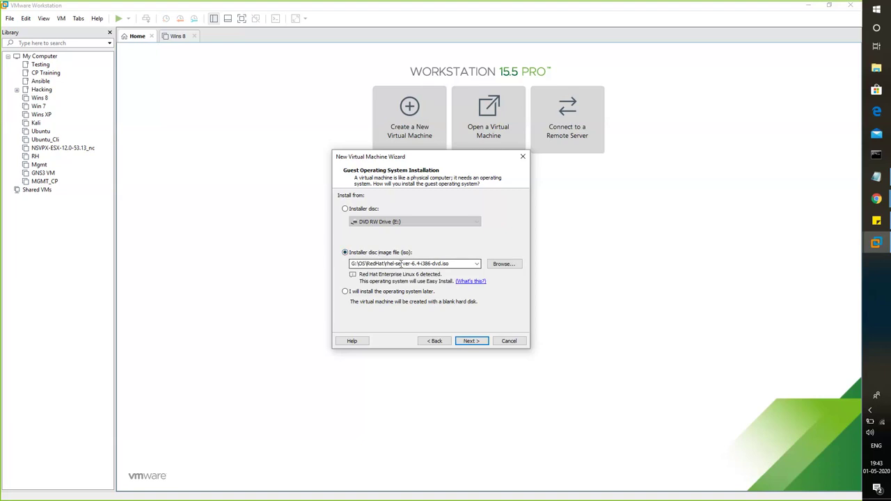
{"action": "left_click", "coordinate": [495, 267]}
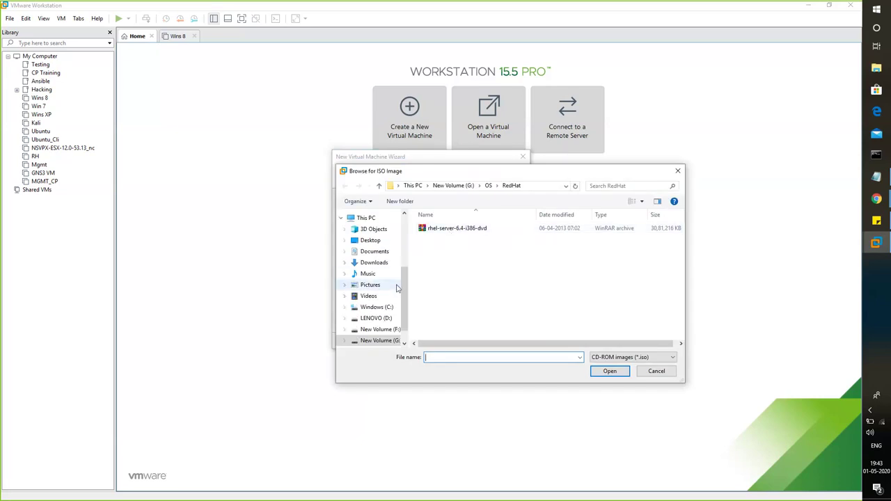
{"action": "left_click", "coordinate": [385, 263]}
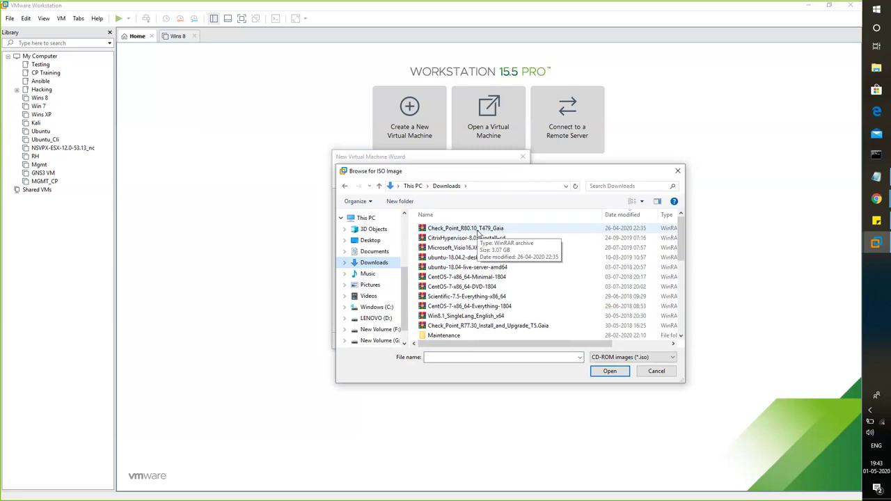
{"action": "left_click", "coordinate": [477, 229]}
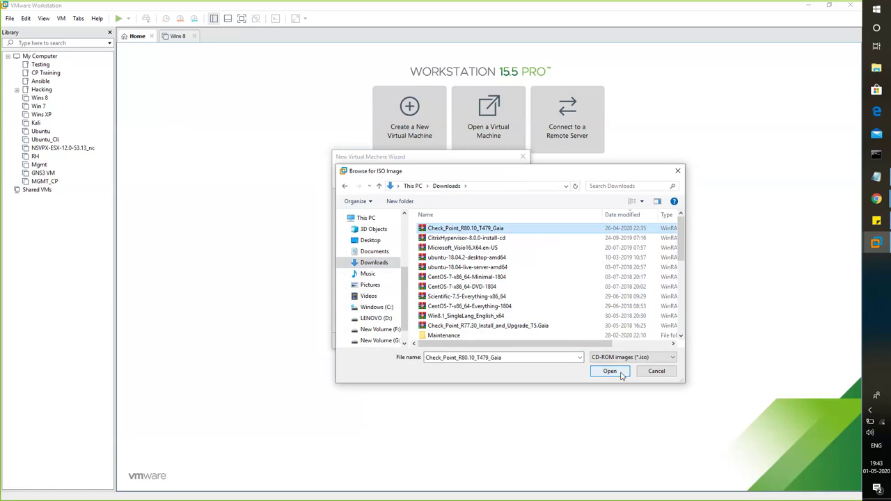
{"action": "left_click", "coordinate": [622, 375]}
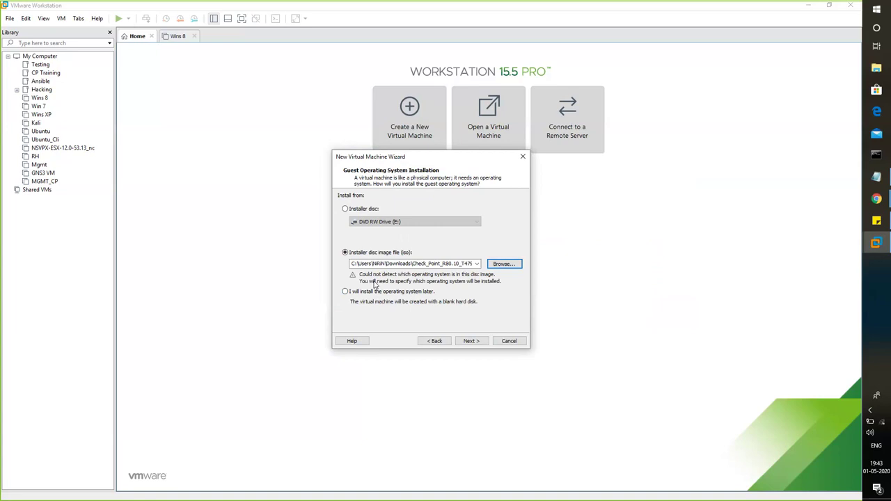
{"action": "left_click", "coordinate": [469, 342]}
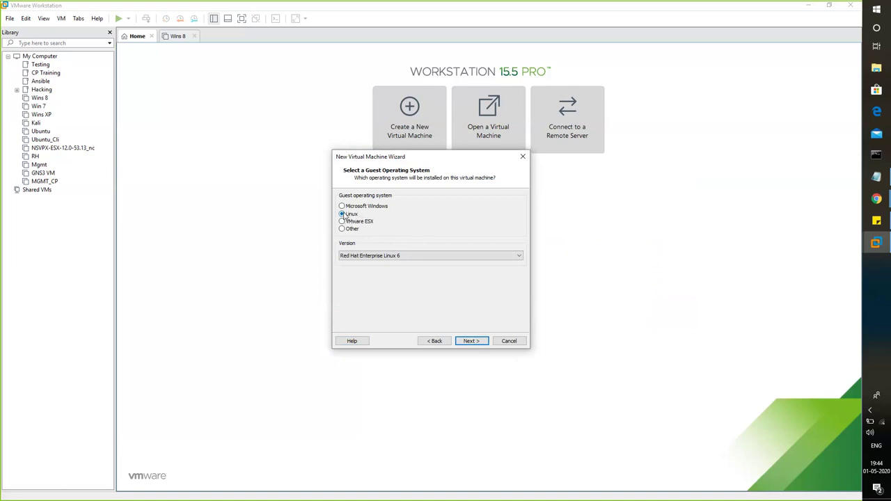
- Set the Linux guest version to Other Linux 5.x or later kernel 64-bit and name the virtual machine CP_MGMT
{"action": "left_click", "coordinate": [412, 257]}
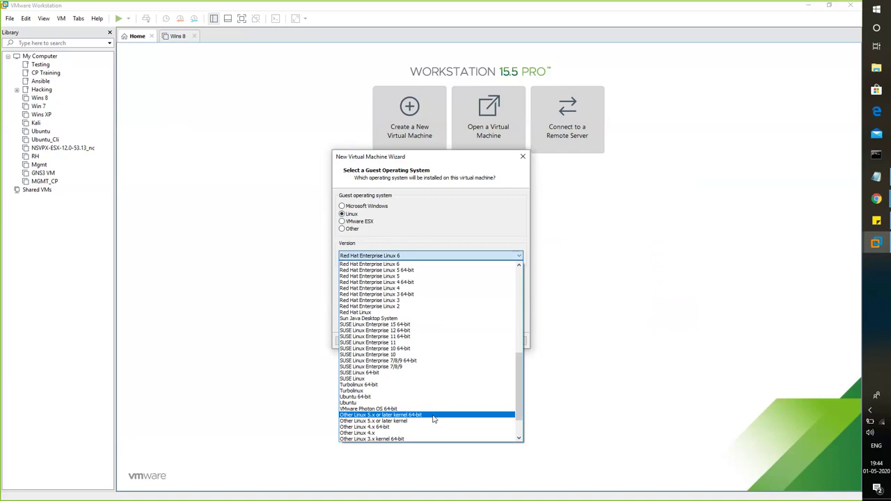
{"action": "left_click", "coordinate": [404, 415]}
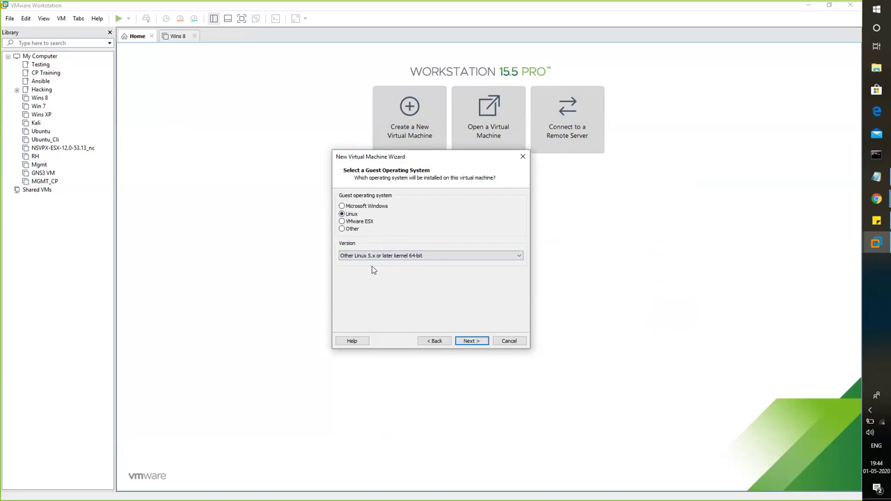
{"action": "left_click", "coordinate": [470, 341]}
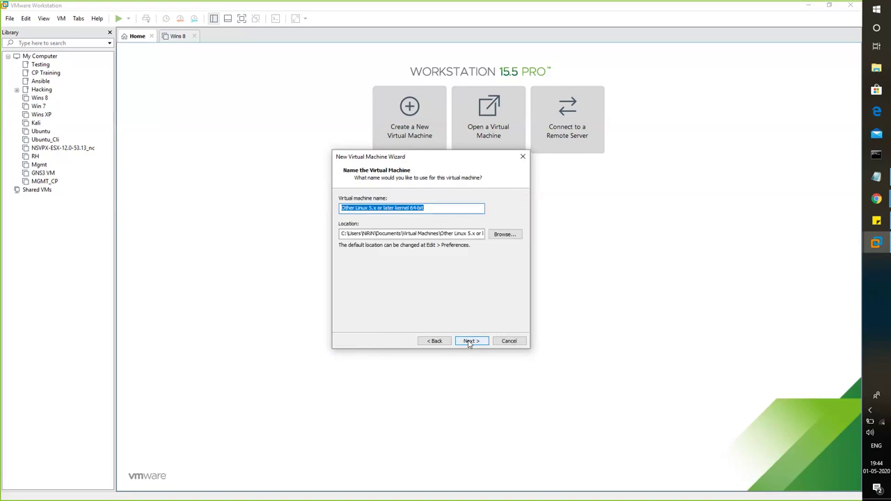
{"action": "key", "text": "BackSpace"}
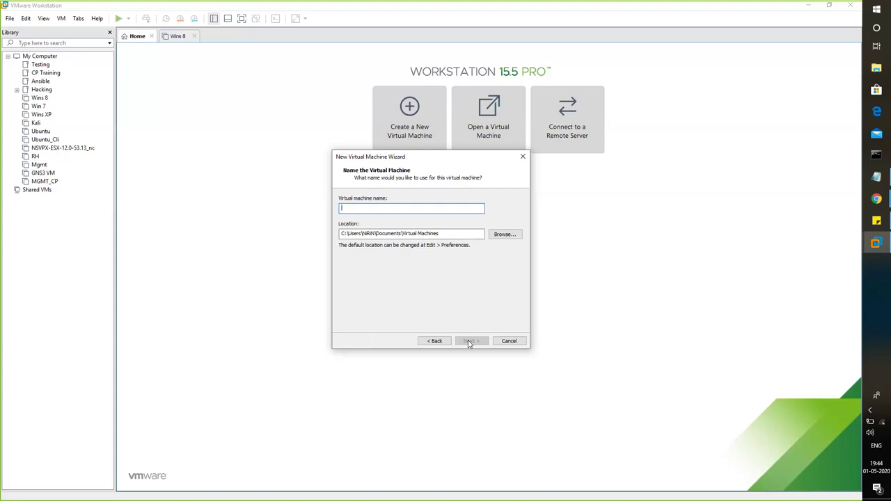
{"action": "type", "text": "CP_MGMT"}
- Create a new folder named CP_MGMT1 inside G:\VMWare\Checkpoint while choosing the virtual machine location
{"action": "left_click", "coordinate": [505, 236]}
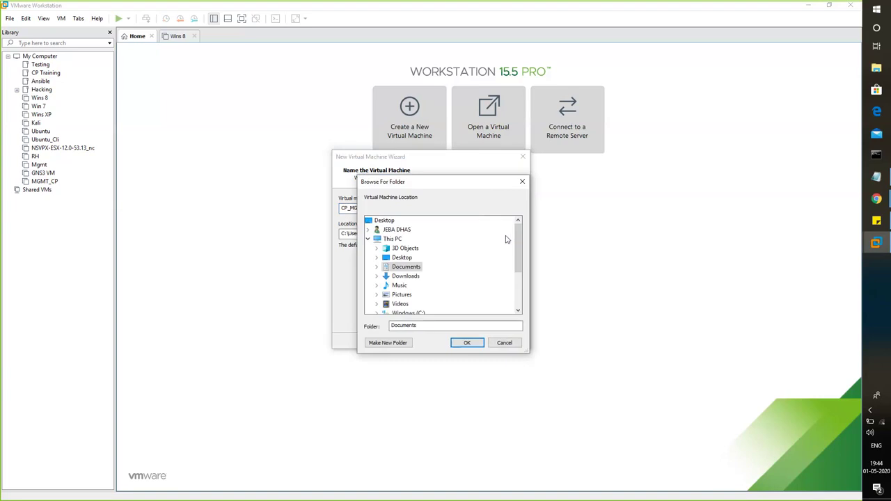
{"action": "left_click_drag", "start_coordinate": [521, 253], "coordinate": [524, 291]}
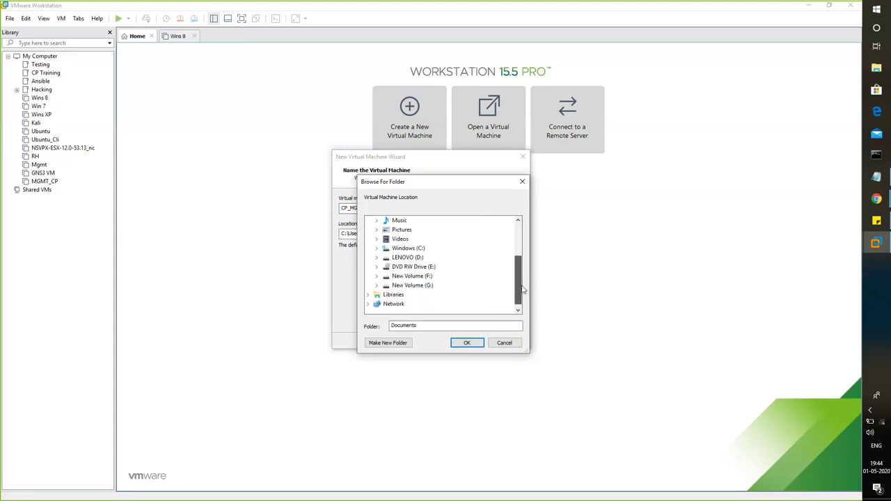
{"action": "double_click", "coordinate": [413, 286]}
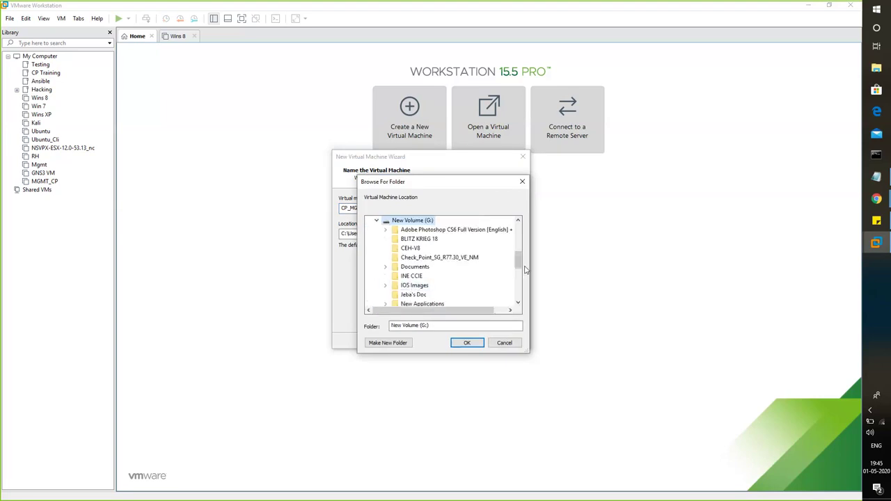
{"action": "left_click_drag", "start_coordinate": [522, 269], "coordinate": [521, 285]}
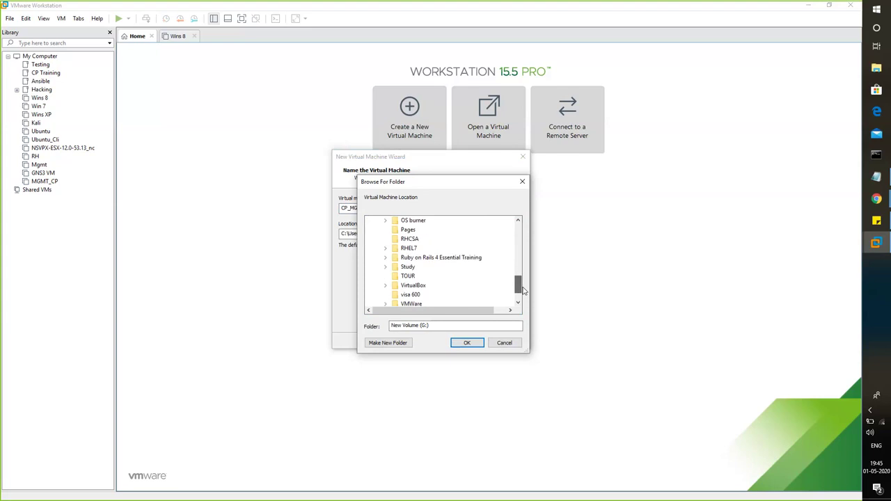
{"action": "double_click", "coordinate": [421, 304]}
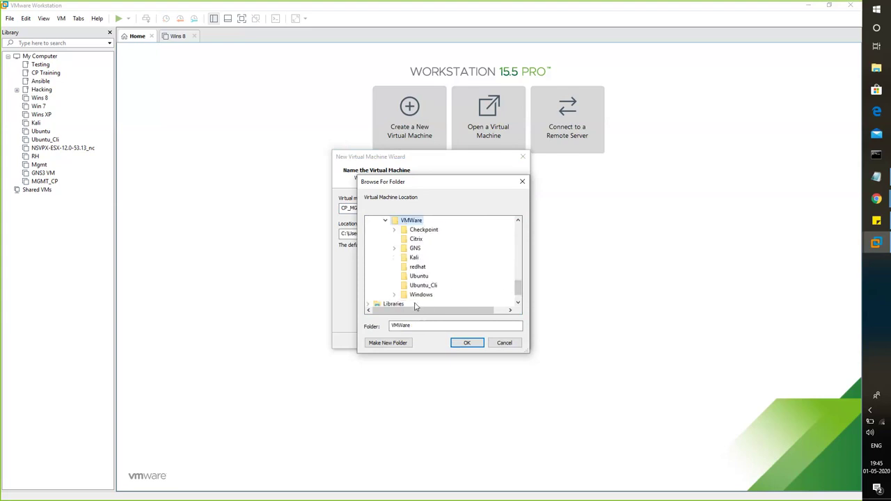
{"action": "double_click", "coordinate": [422, 230]}
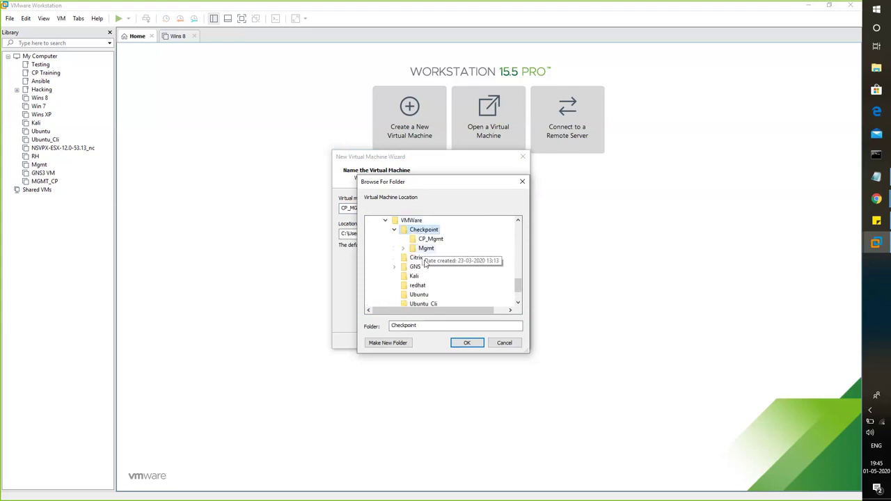
{"action": "left_click", "coordinate": [389, 344]}
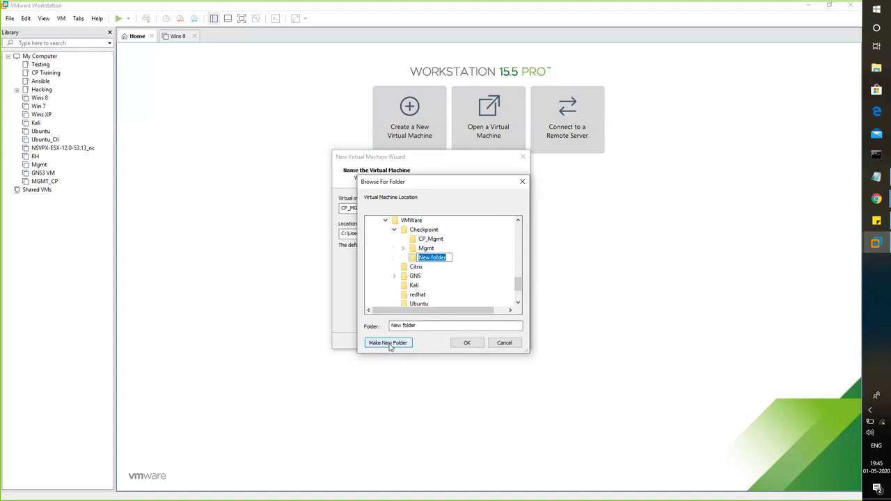
{"action": "type", "text": "CP_MGMT1"}
{"action": "key", "text": "Escape"}
{"action": "key", "text": "Return"}
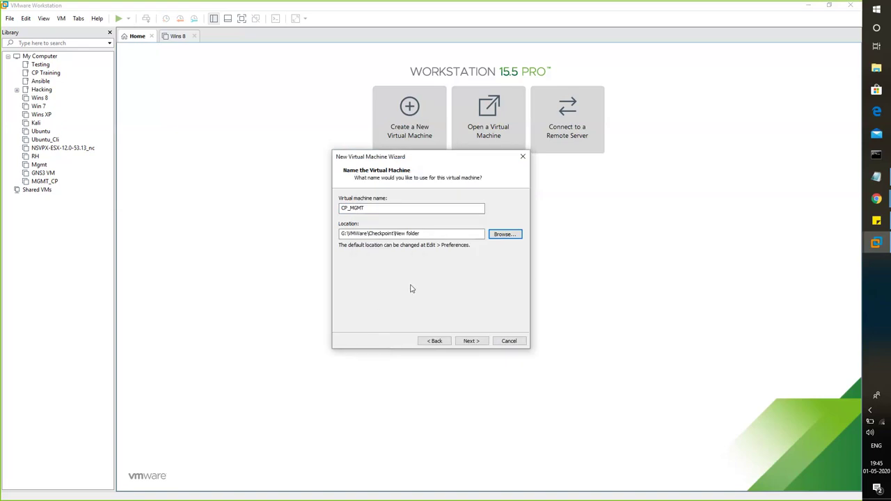
- Set the virtual machine location to G:\VMWare\Checkpoint\CP_MGMT1 and continue to the processor configuration
{"action": "left_click", "coordinate": [508, 234]}
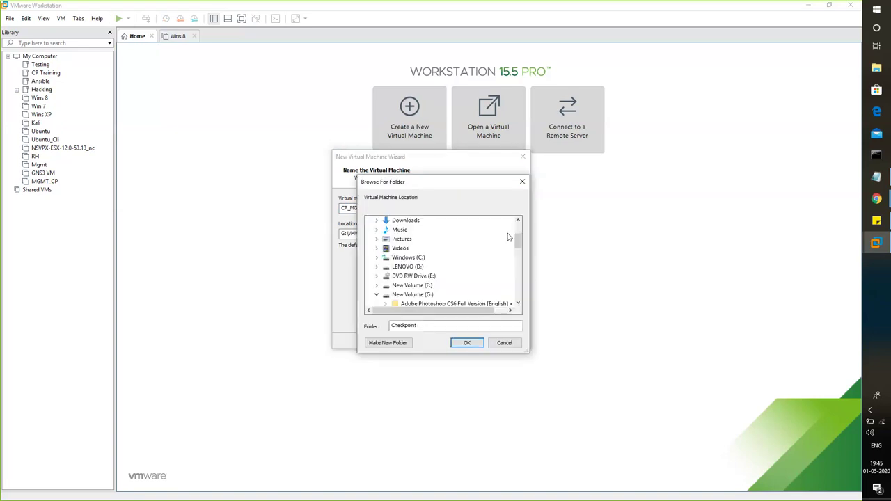
{"action": "scroll", "coordinate": [522, 272], "scroll_direction": "down", "scroll_amount": 3}
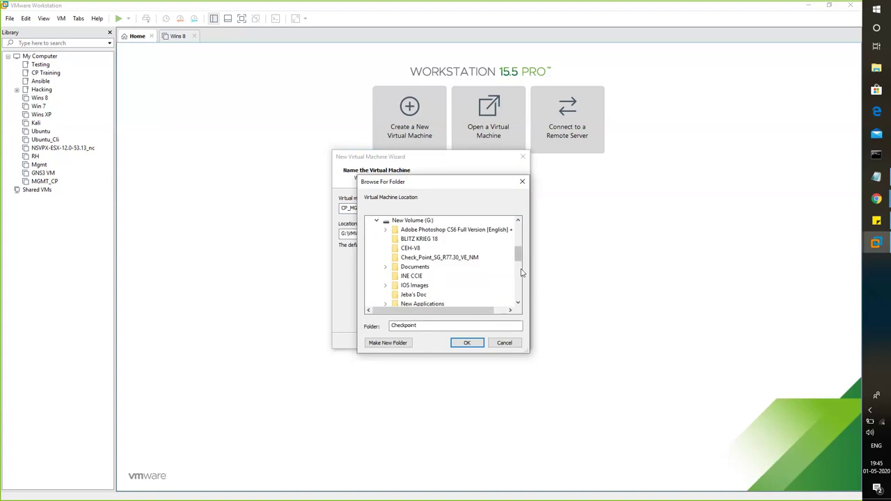
{"action": "scroll", "coordinate": [521, 275], "scroll_direction": "down", "scroll_amount": 6}
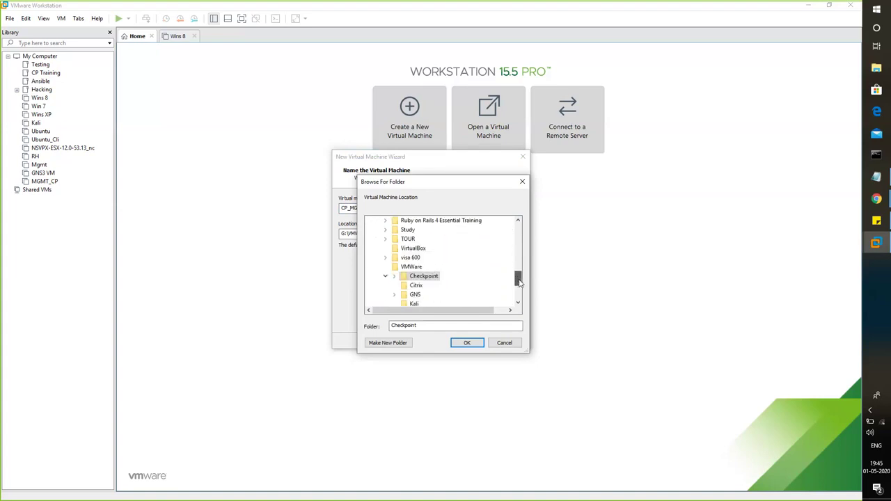
{"action": "left_click", "coordinate": [394, 277]}
{"action": "left_click", "coordinate": [432, 285]}
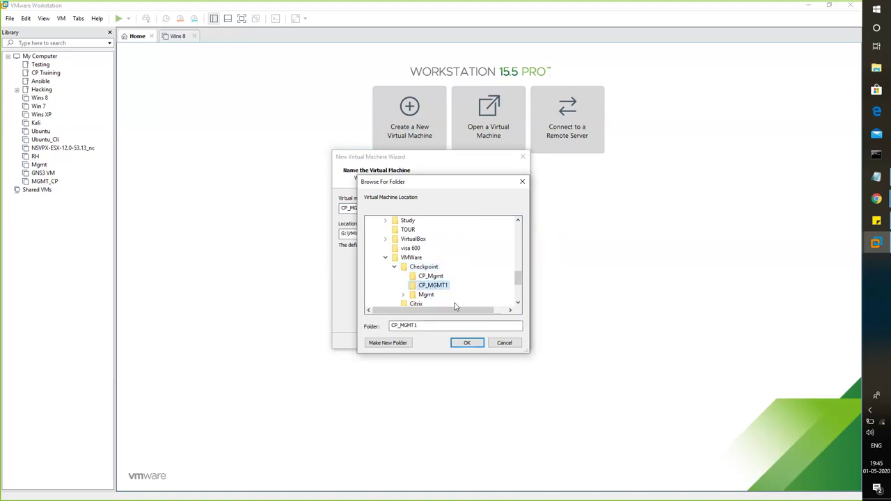
{"action": "left_click", "coordinate": [468, 343]}
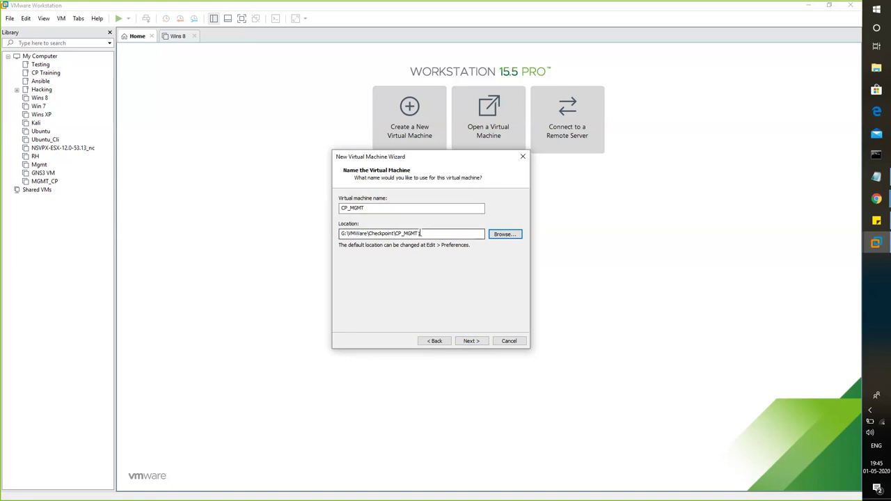
{"action": "left_click", "coordinate": [471, 341]}
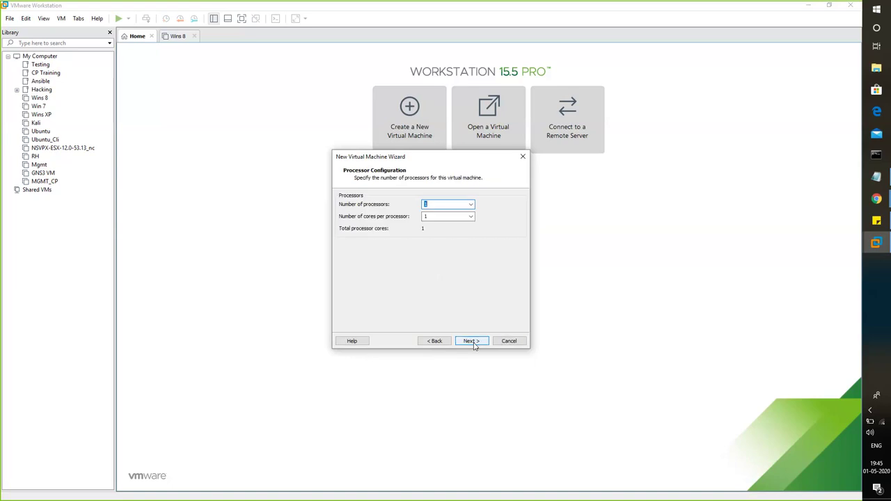
- Configure the virtual machine with 4 processors and 2 cores per processor
{"action": "left_click", "coordinate": [470, 204]}
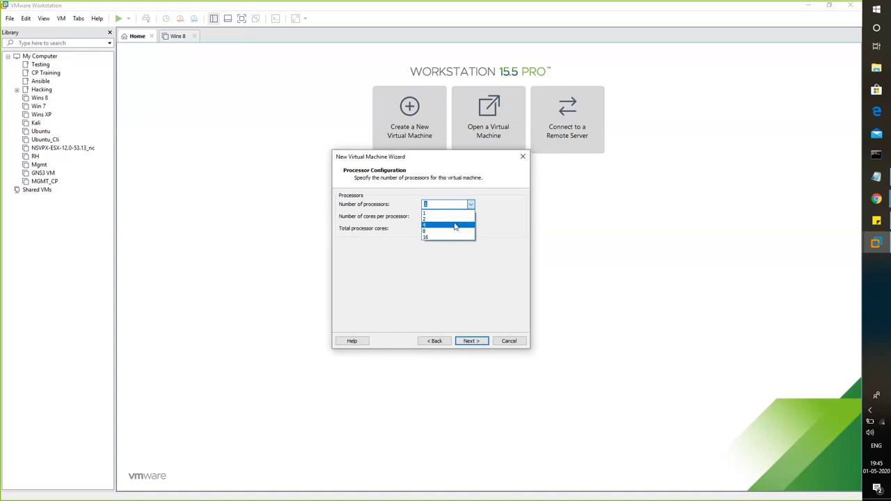
{"action": "left_click", "coordinate": [454, 226]}
{"action": "left_click", "coordinate": [471, 218]}
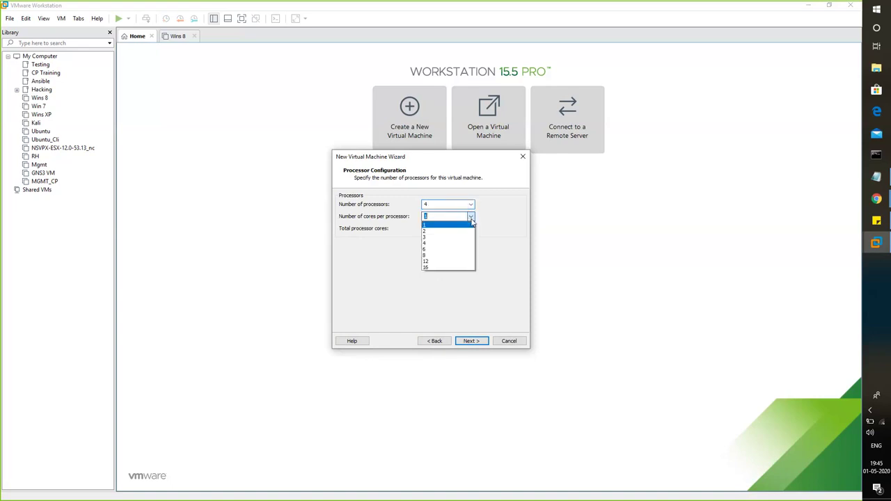
{"action": "left_click", "coordinate": [441, 231]}
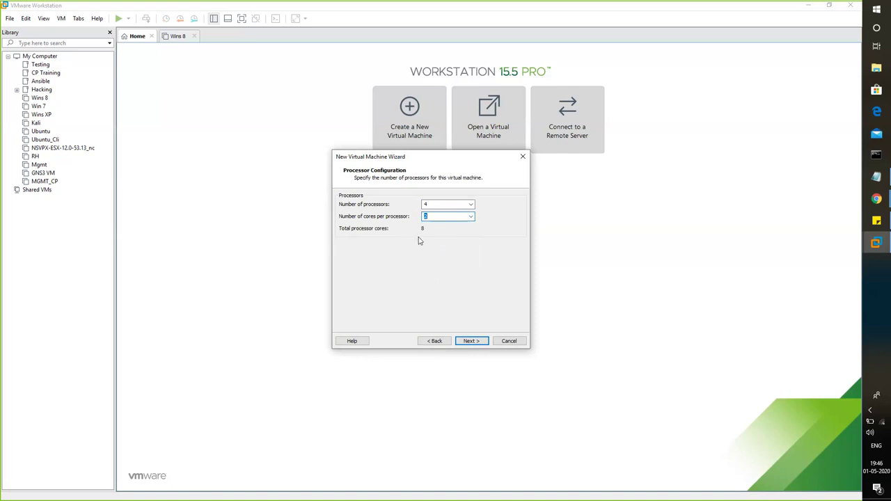
{"action": "left_click", "coordinate": [471, 341]}
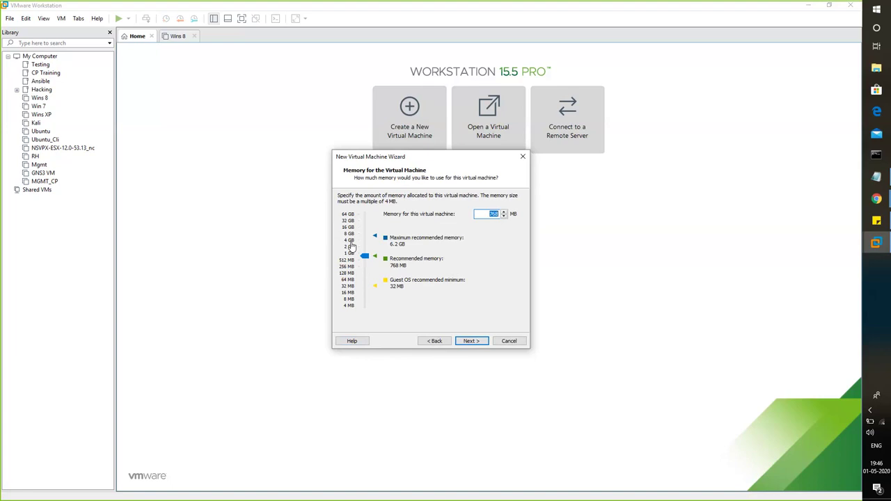
- Increase the virtual machine's memory allocation and continue to the network type settings
{"action": "left_click", "coordinate": [351, 243]}
{"action": "left_click", "coordinate": [468, 341]}
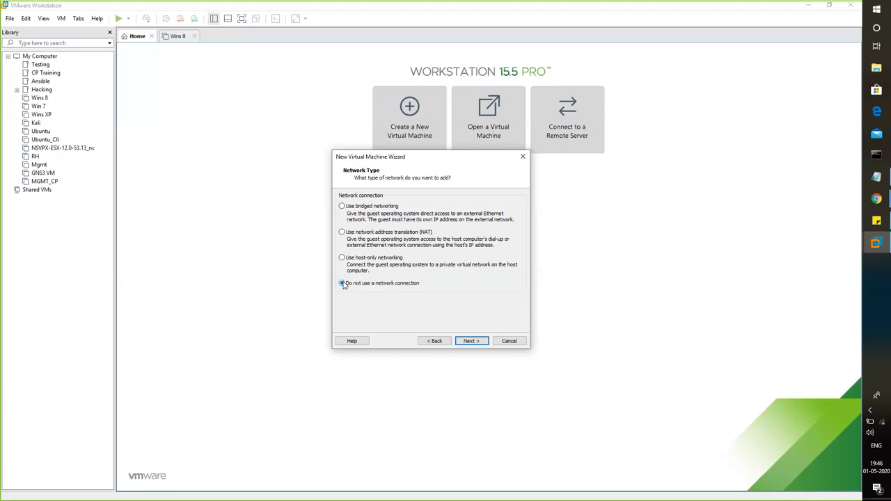
- Continue without a network connection, keeping the LSI Logic controller and the SCSI virtual disk type
{"action": "left_click", "coordinate": [479, 341]}
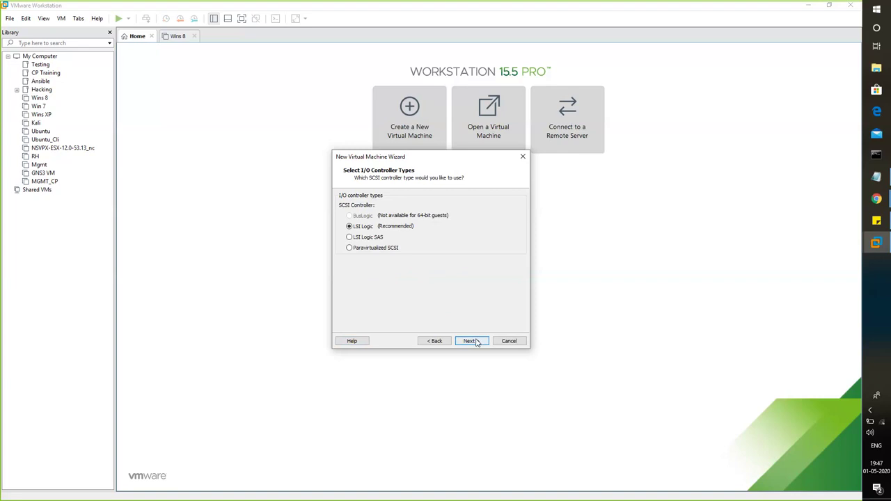
{"action": "left_click", "coordinate": [476, 341]}
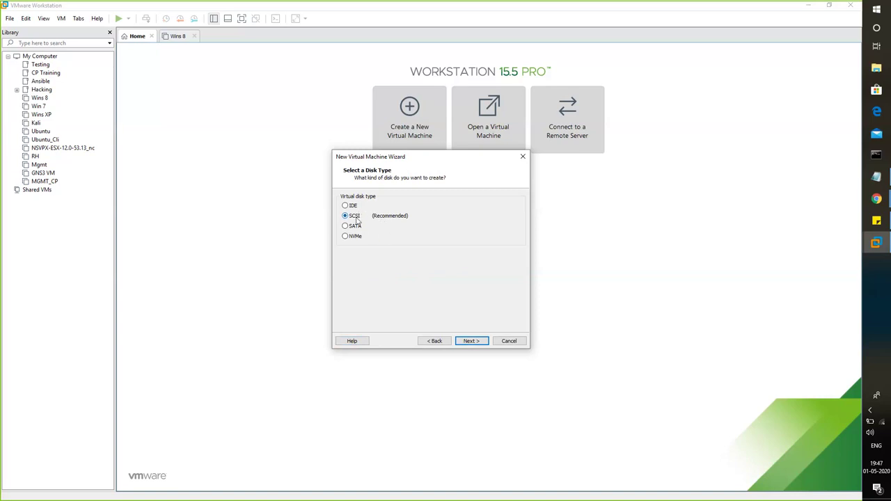
{"action": "left_click", "coordinate": [471, 341]}
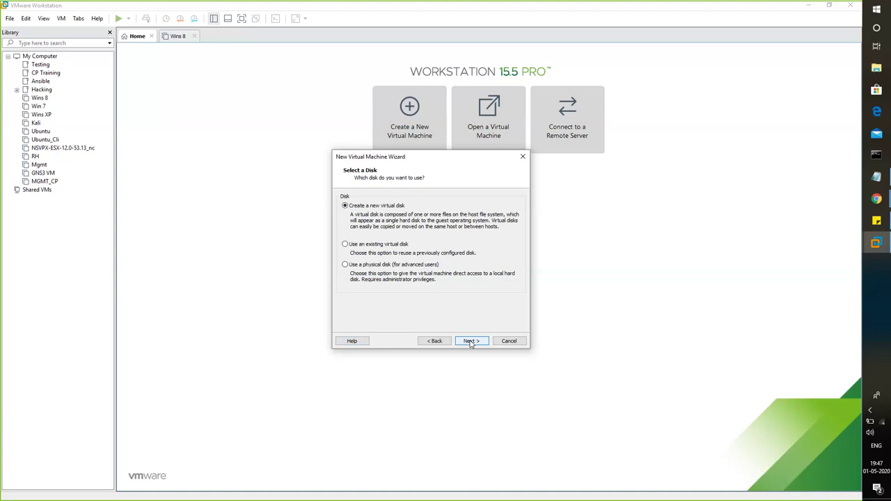
- Create a new 20 GB virtual disk split into multiple files, keeping CP_MGMT.vmdk as the disk file
{"action": "left_click", "coordinate": [470, 341]}
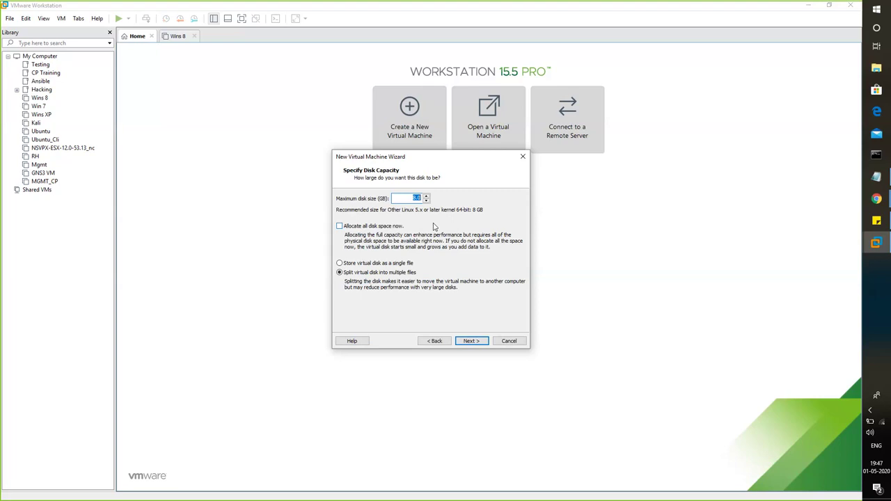
{"action": "key", "text": "Down"}
{"action": "key", "text": "Num_Lock"}
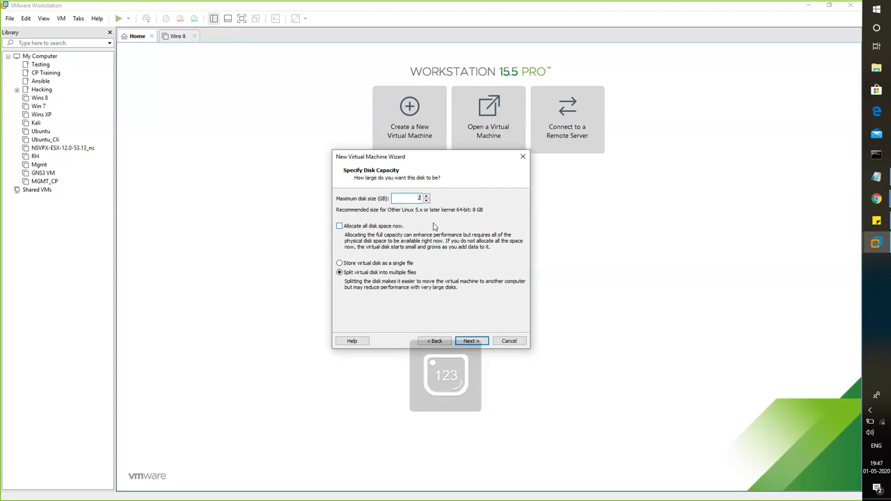
{"action": "type", "text": "0"}
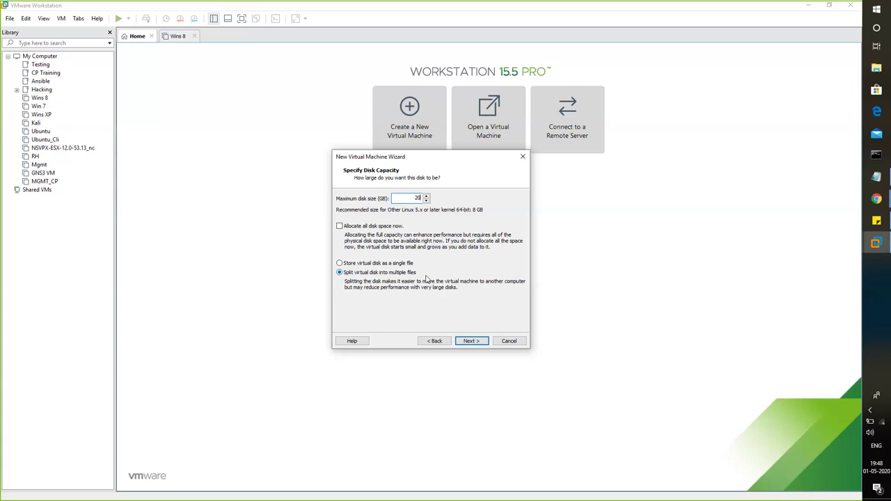
{"action": "left_click", "coordinate": [471, 341]}
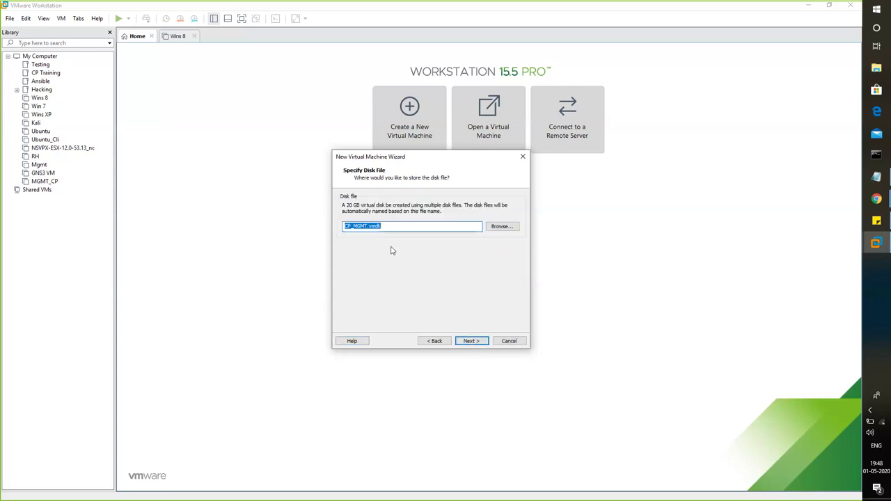
{"action": "left_click", "coordinate": [477, 341]}
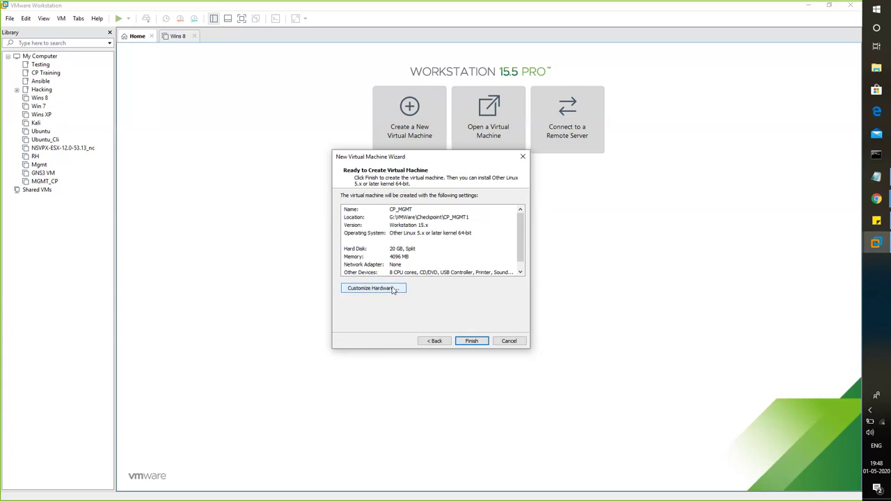
- Customize the virtual machine's hardware by adding a network adapter
{"action": "left_click", "coordinate": [392, 289]}
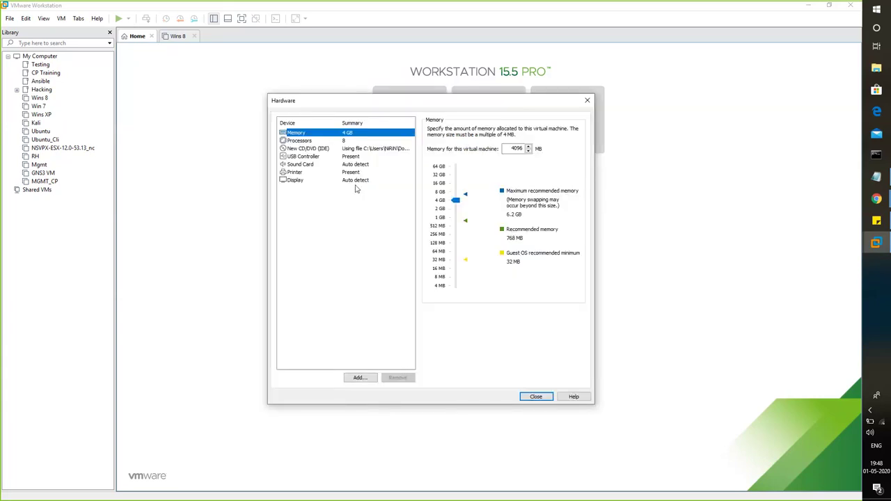
{"action": "left_click", "coordinate": [346, 142]}
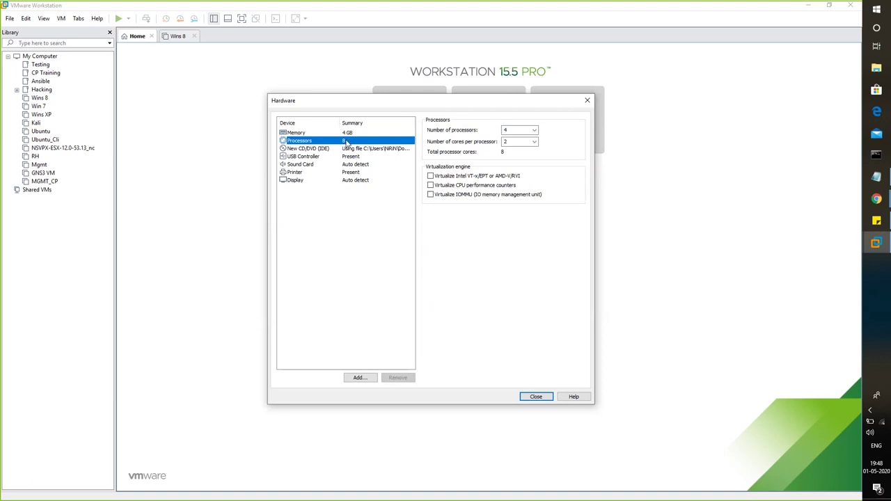
{"action": "left_click", "coordinate": [359, 378]}
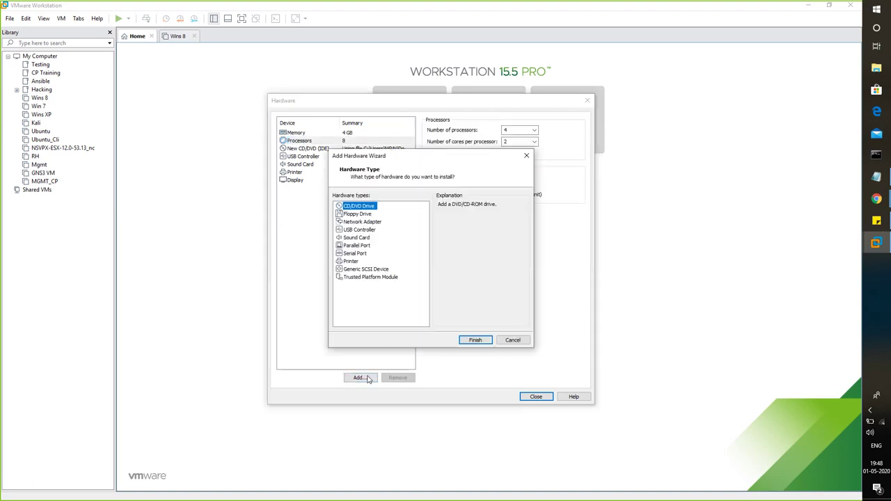
{"action": "left_click", "coordinate": [363, 222]}
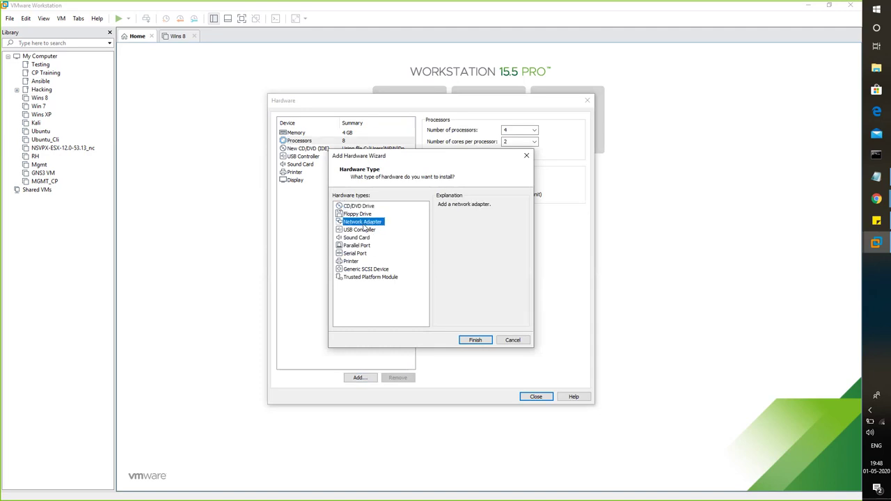
{"action": "left_click", "coordinate": [476, 342]}
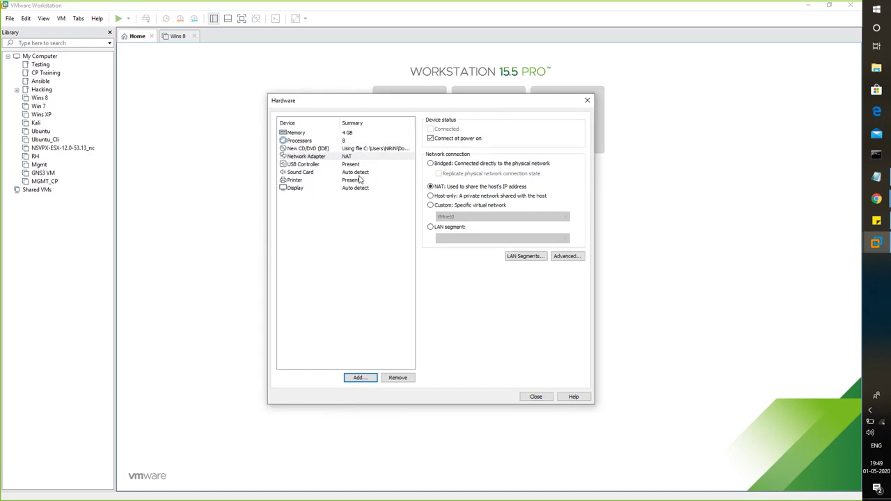
- Connect the network adapter to the custom virtual network VMnet1 (Host-only) and finish creating the virtual machine
{"action": "left_click", "coordinate": [431, 206]}
{"action": "left_click", "coordinate": [470, 217]}
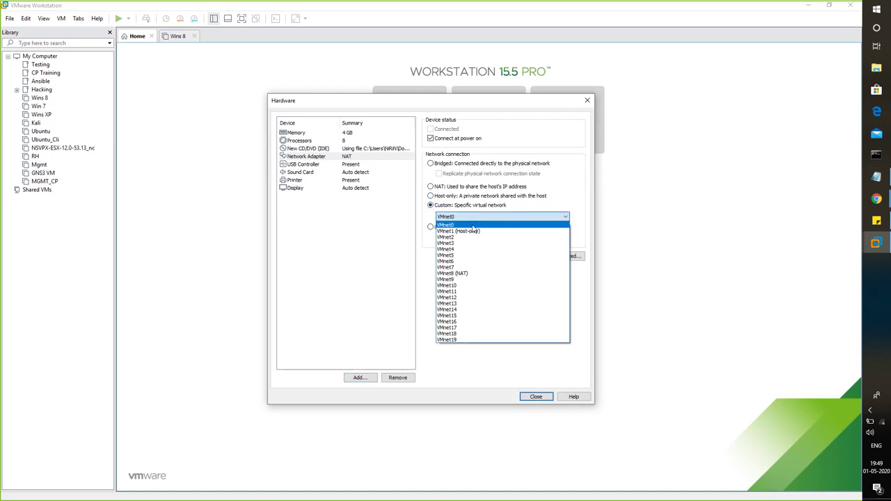
{"action": "left_click", "coordinate": [474, 232]}
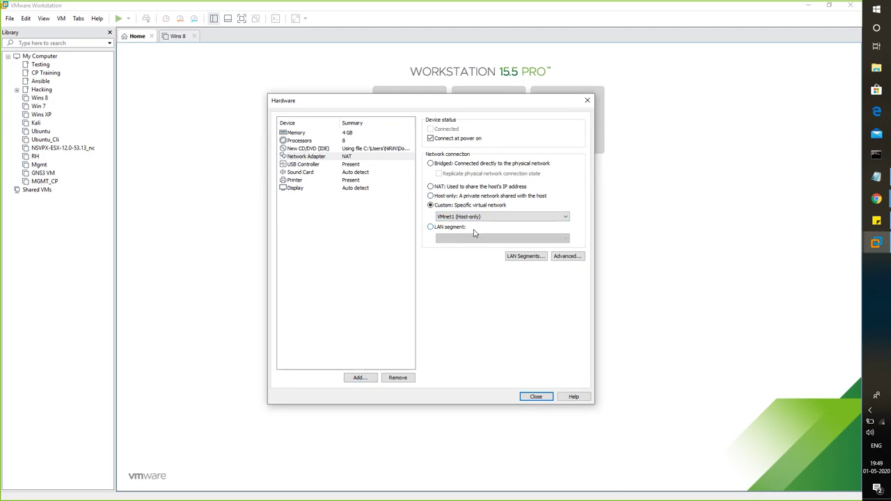
{"action": "left_click", "coordinate": [355, 165]}
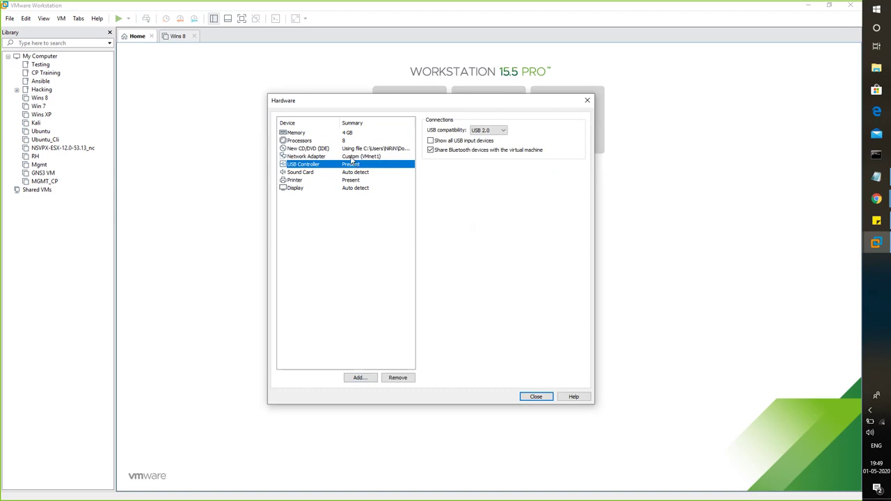
{"action": "left_click", "coordinate": [352, 157]}
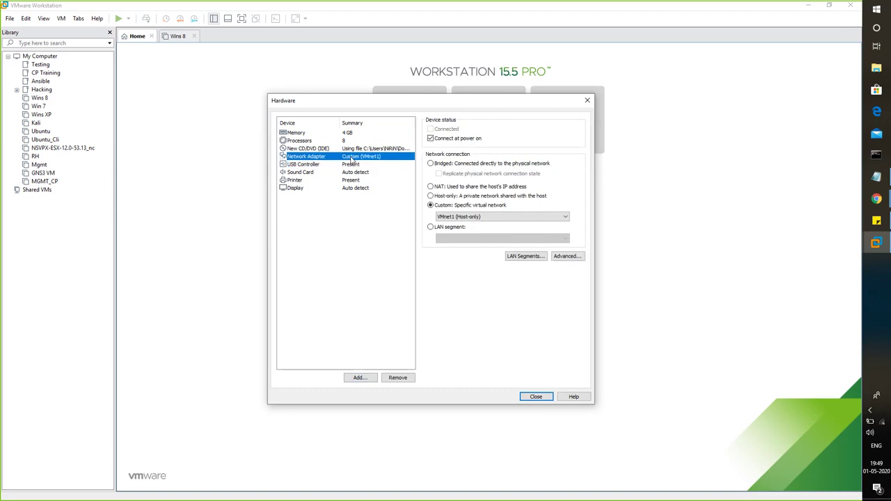
{"action": "left_click", "coordinate": [537, 397]}
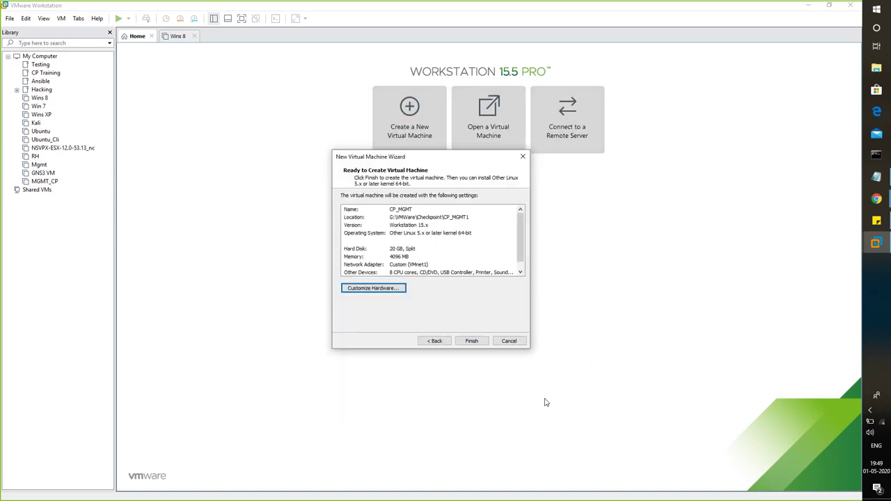
{"action": "left_click", "coordinate": [474, 341]}
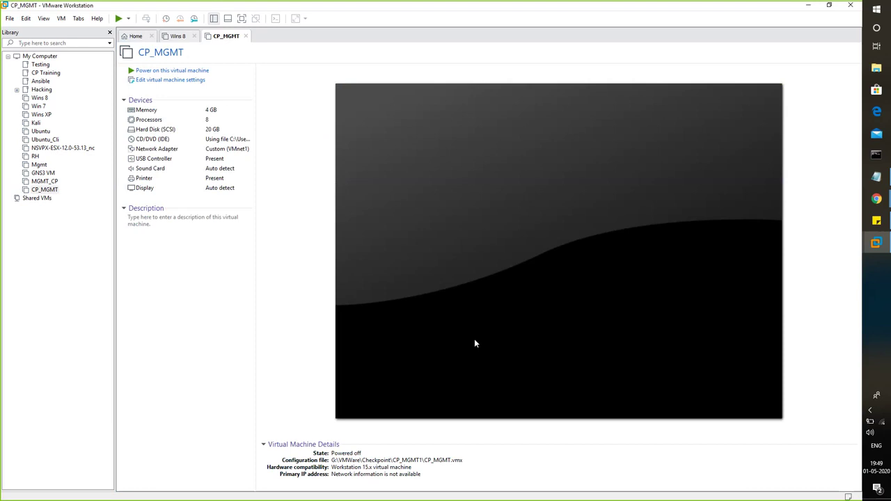
- Power on the CP_MGMT virtual machine and boot it with the option "Install Gaia on this system"
{"action": "left_click", "coordinate": [176, 72]}
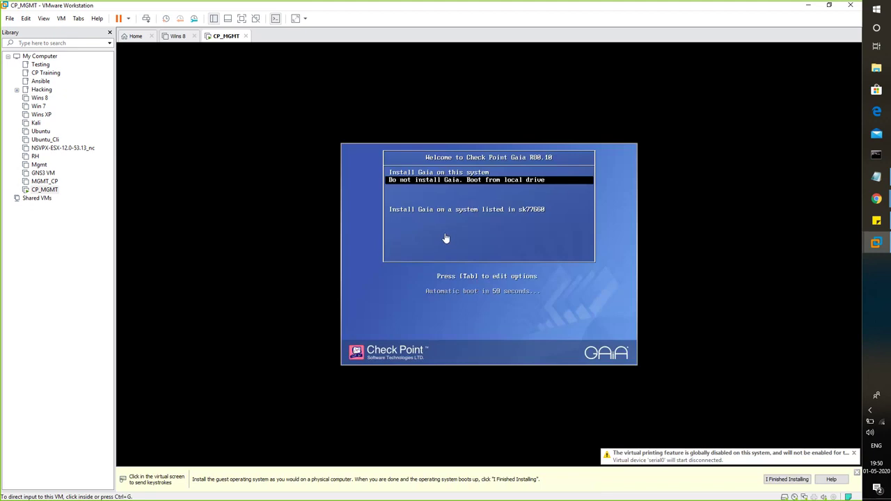
{"action": "left_click", "coordinate": [446, 239]}
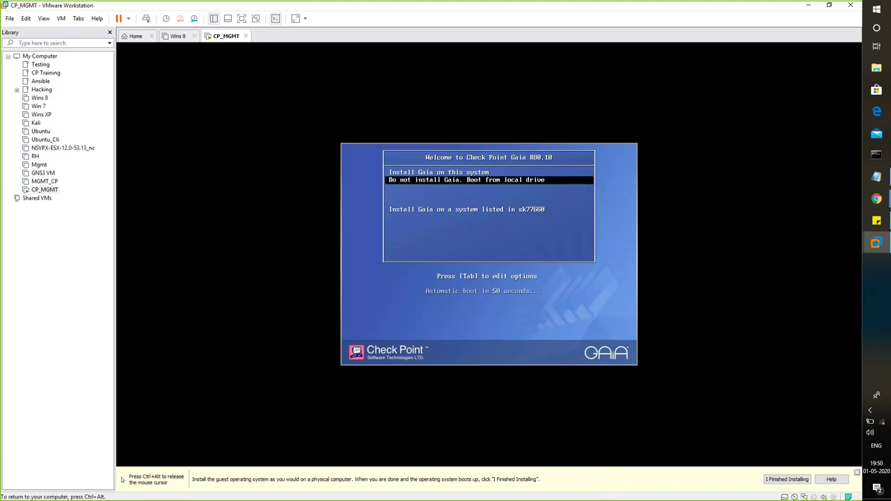
{"action": "key", "text": "Up"}
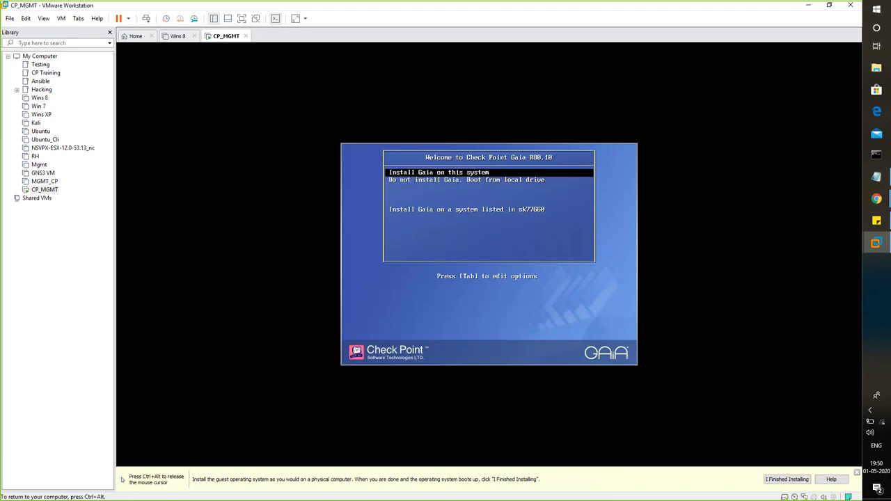
{"action": "key", "text": "Down"}
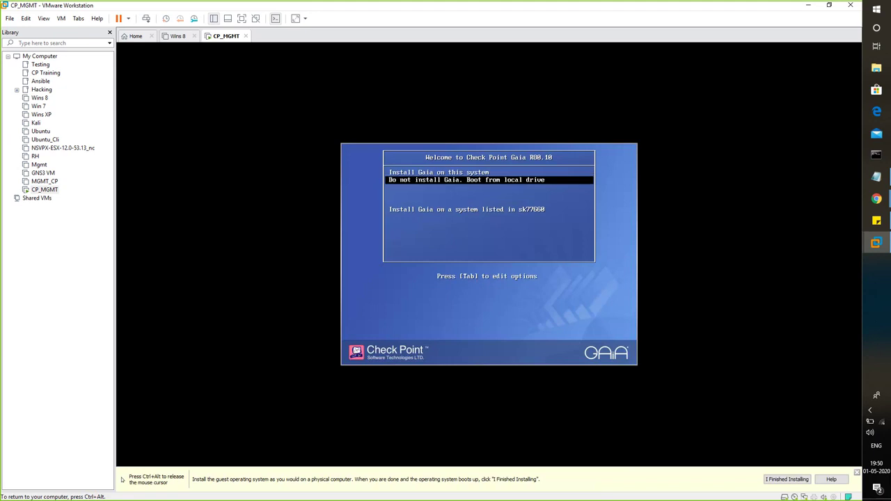
{"action": "key", "text": "Down"}
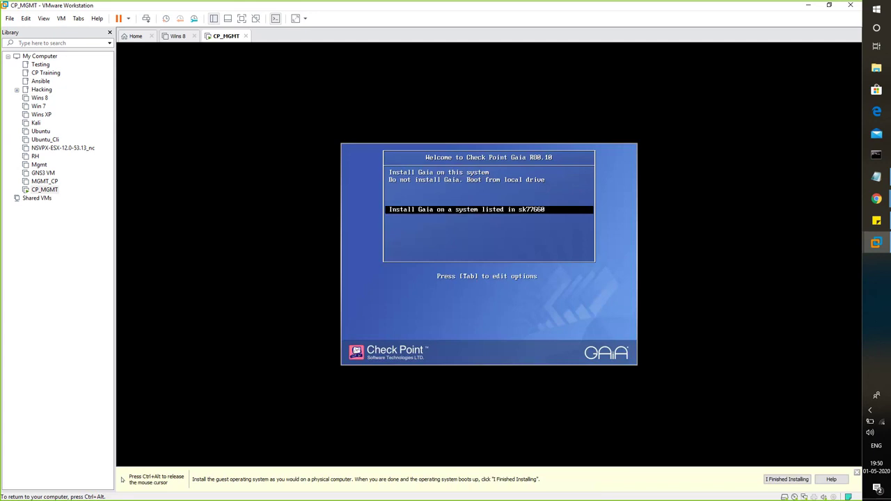
{"action": "key", "text": "Up"}
{"action": "key", "text": "Up"}
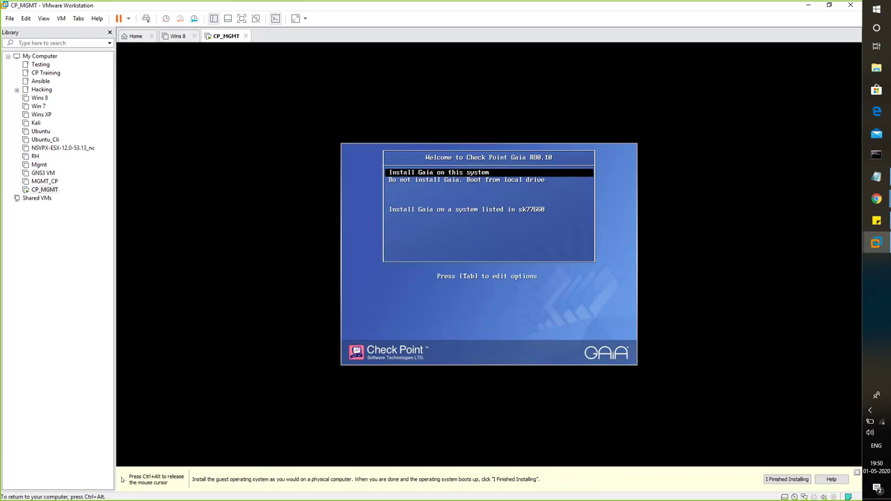
{"action": "key", "text": "Return"}
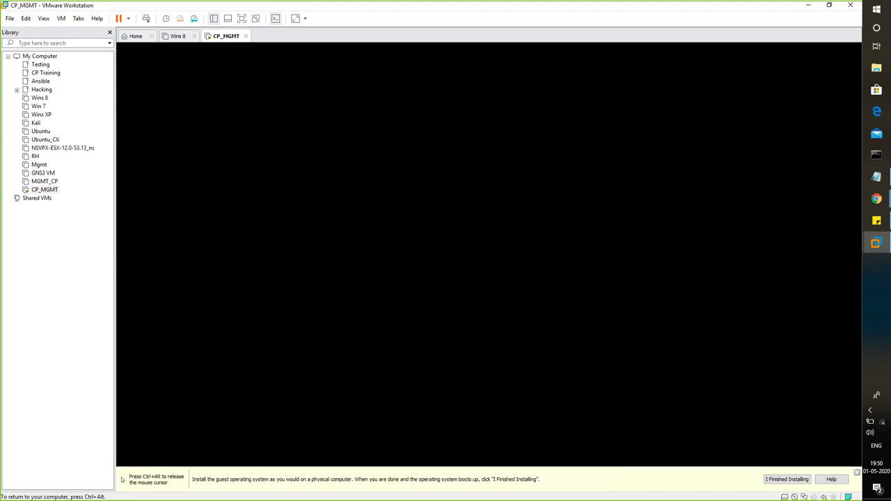